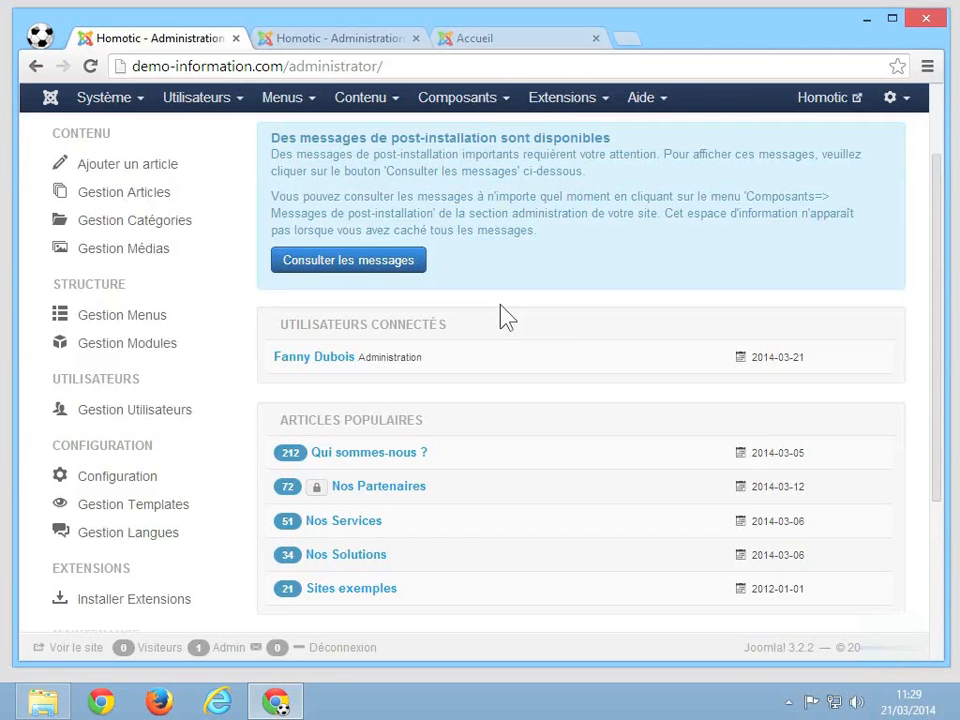
Open the tag manager and start a new tag titled "Blog", leaving its alias empty.
{"action": "left_click", "coordinate": [492, 106]}
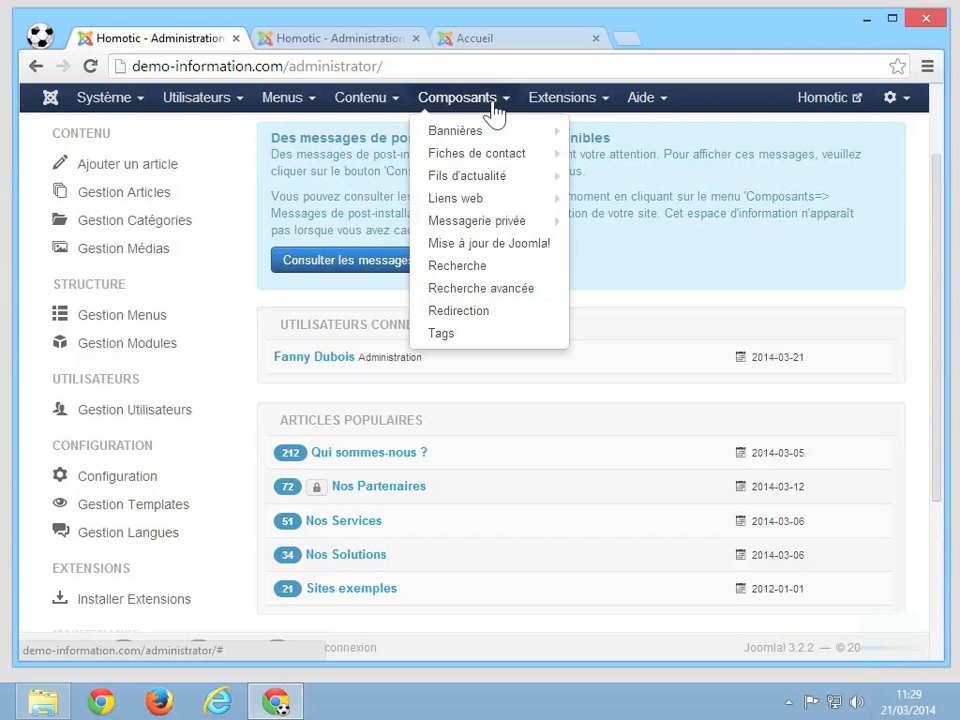
{"action": "left_click", "coordinate": [458, 340]}
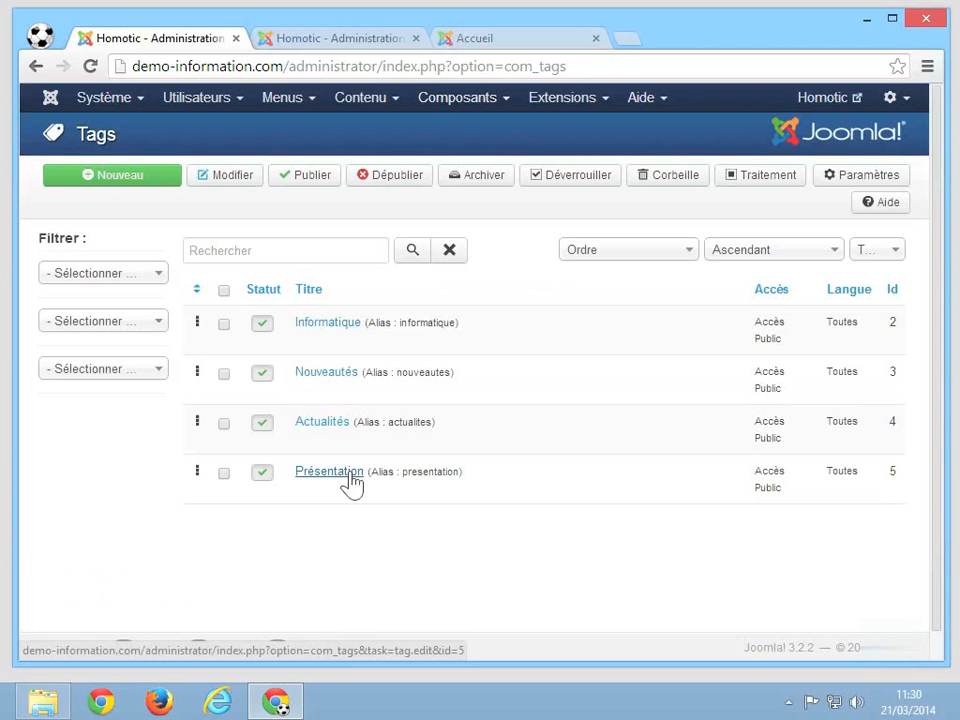
{"action": "left_click", "coordinate": [153, 190]}
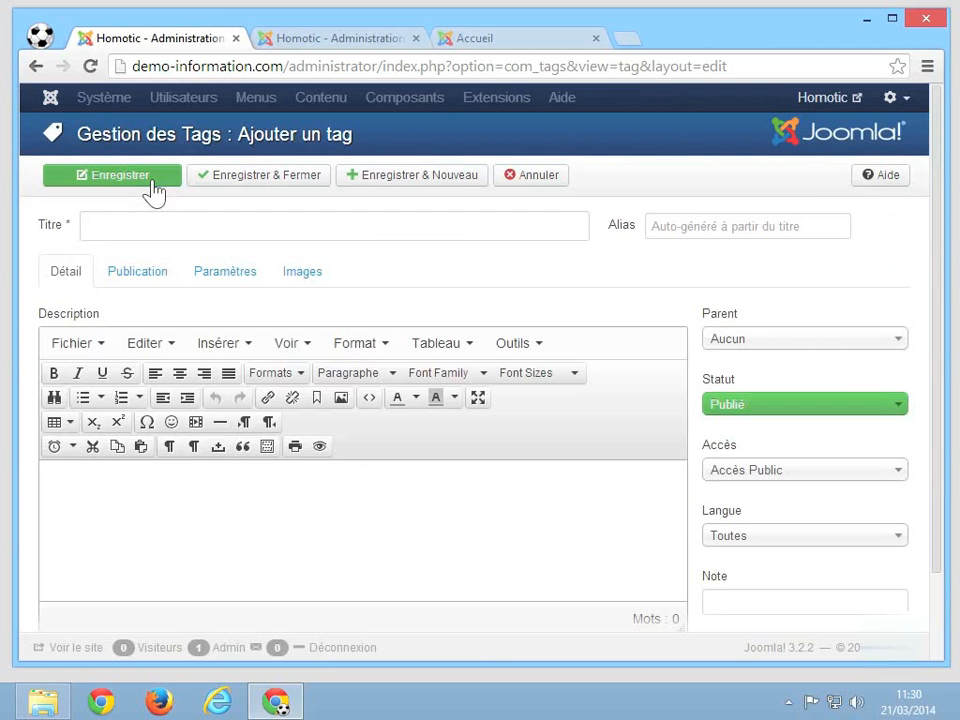
{"action": "left_click", "coordinate": [228, 224]}
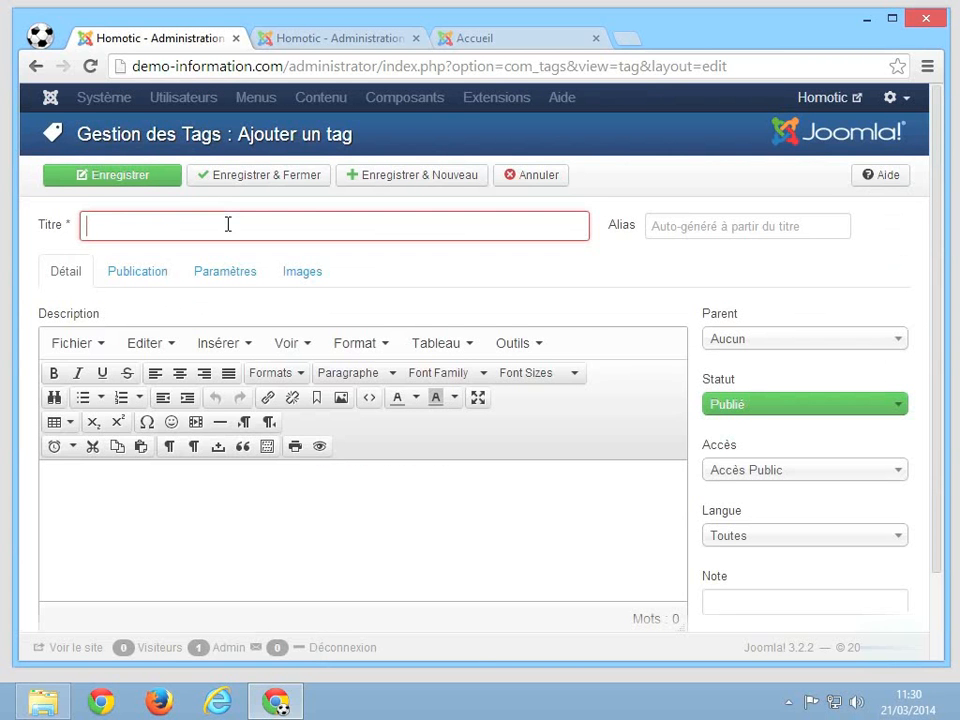
{"action": "type", "text": "B"}
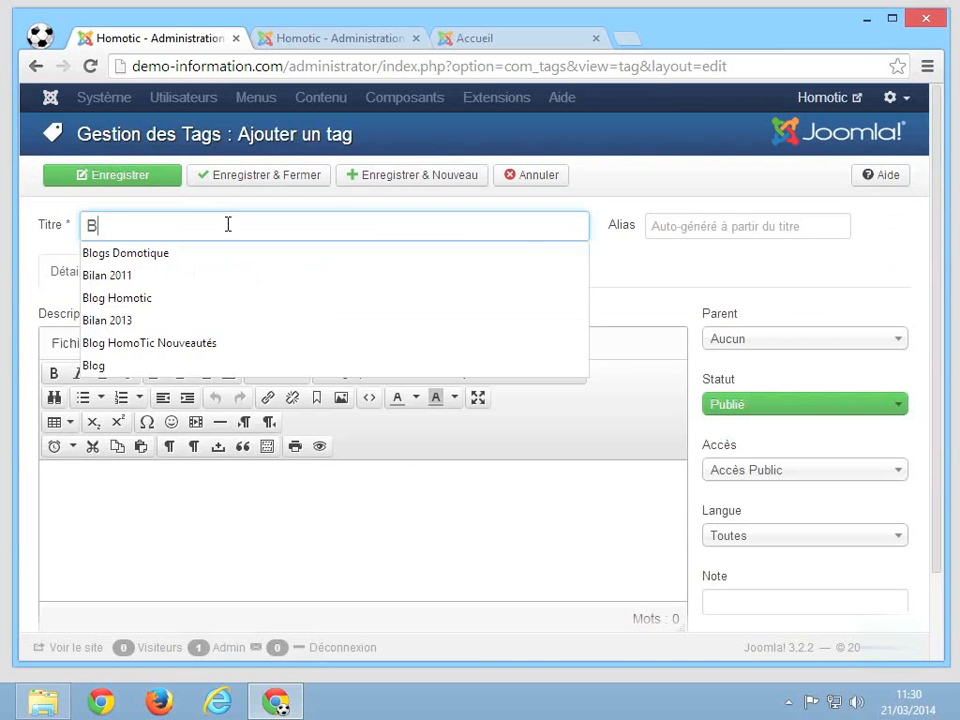
{"action": "type", "text": "log"}
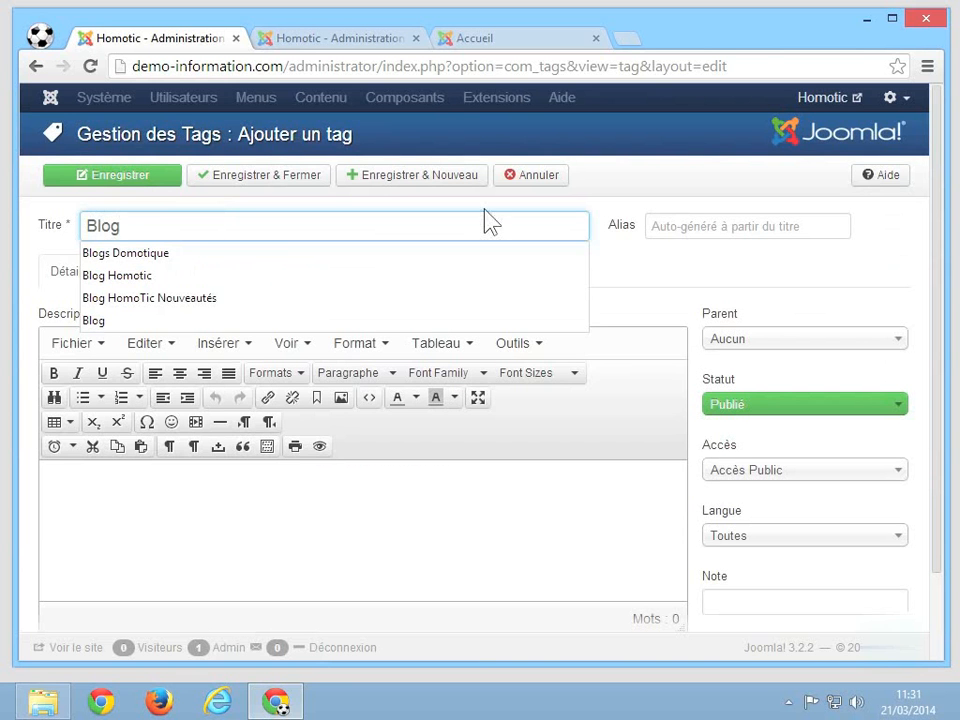
{"action": "left_click", "coordinate": [696, 226]}
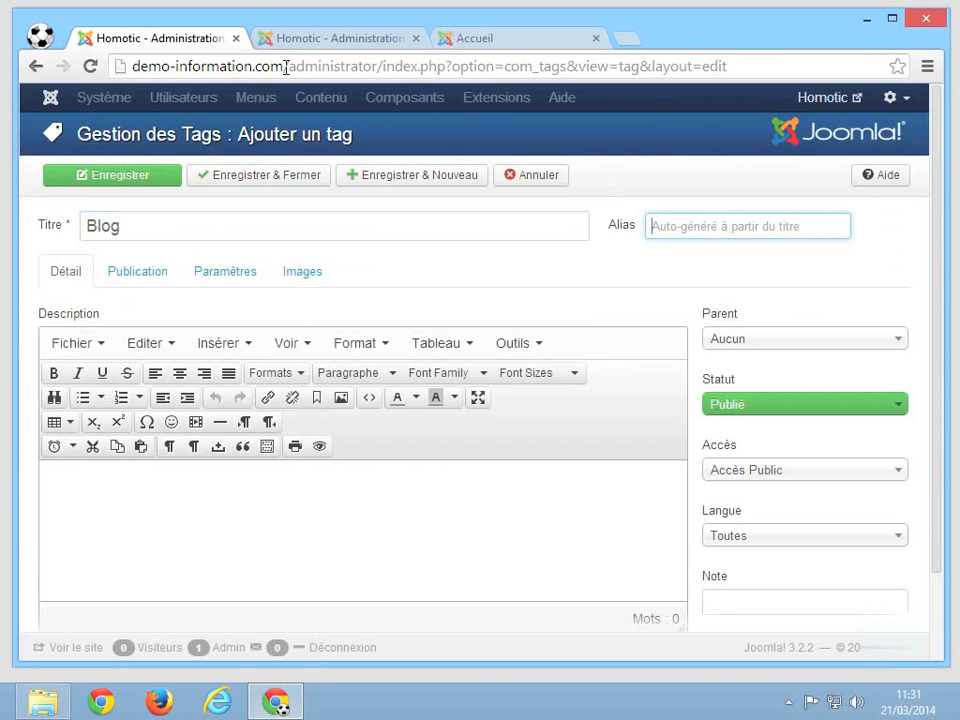
Enter "Il s'agit des articles de notre blog." as the new tag's description.
{"action": "left_click", "coordinate": [595, 278]}
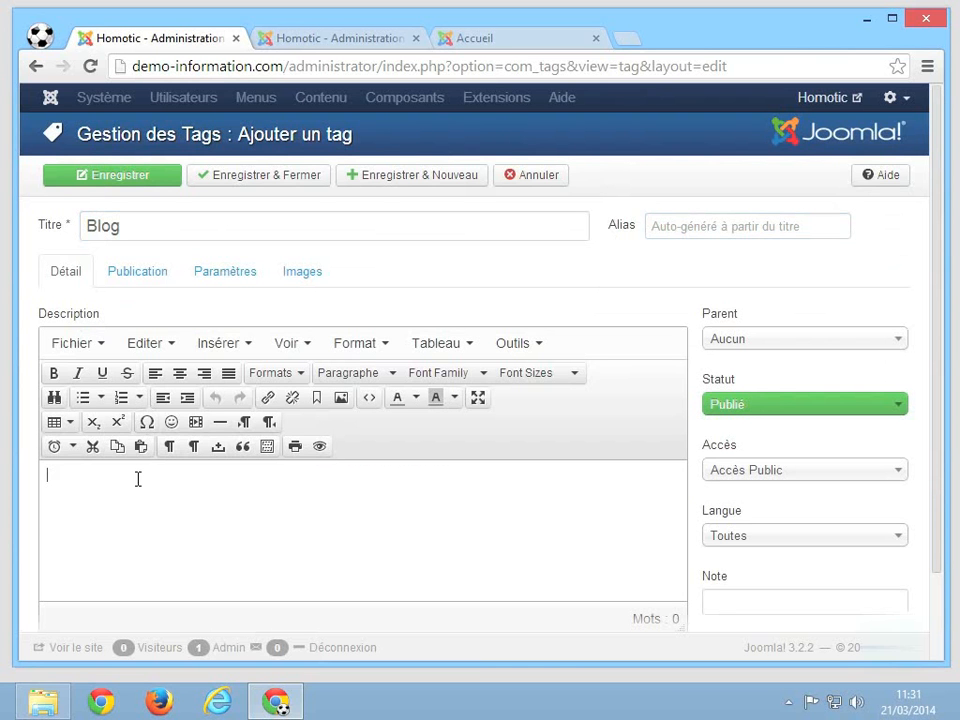
{"action": "type", "text": "Il s'agit des articles de notre blo"}
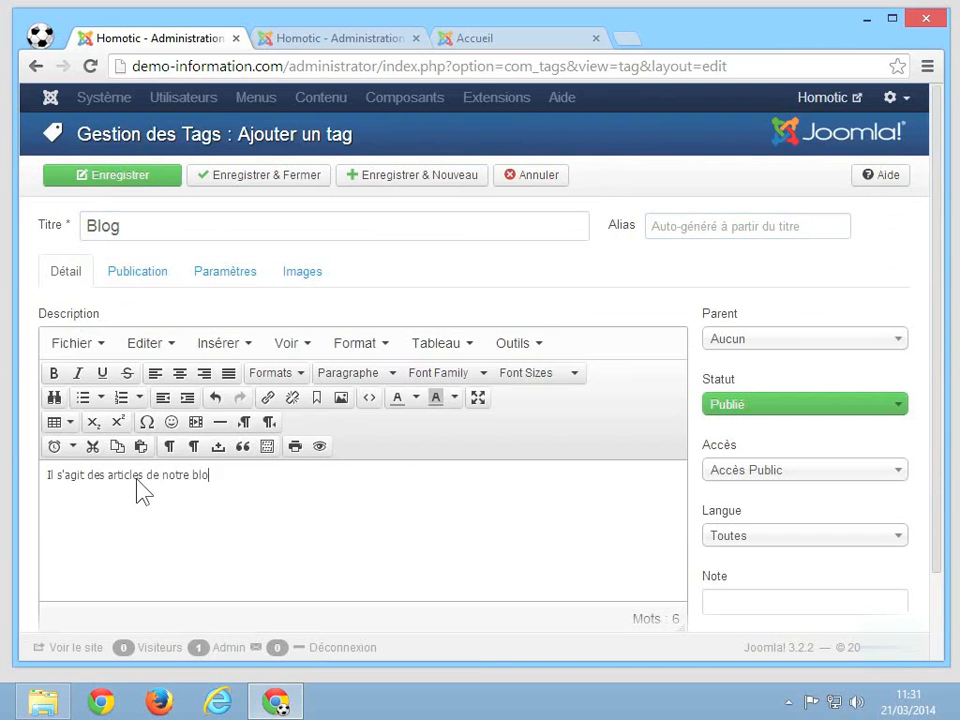
{"action": "type", "text": "g."}
{"action": "scroll", "coordinate": [925, 395], "scroll_direction": "down", "scroll_amount": 2}
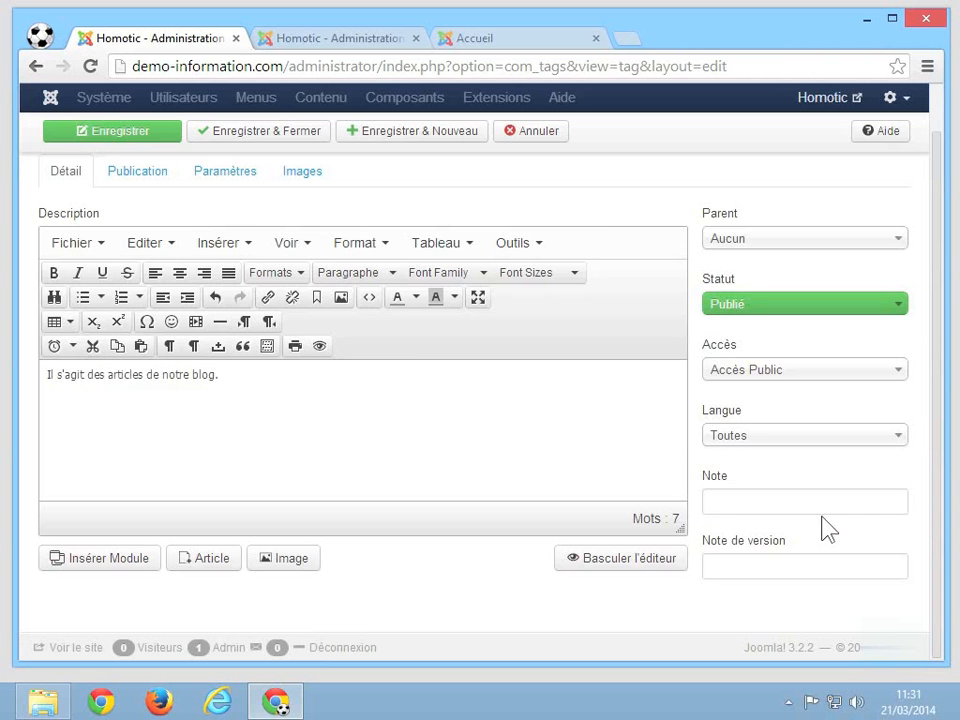
{"action": "scroll", "coordinate": [825, 528], "scroll_direction": "up", "scroll_amount": 2}
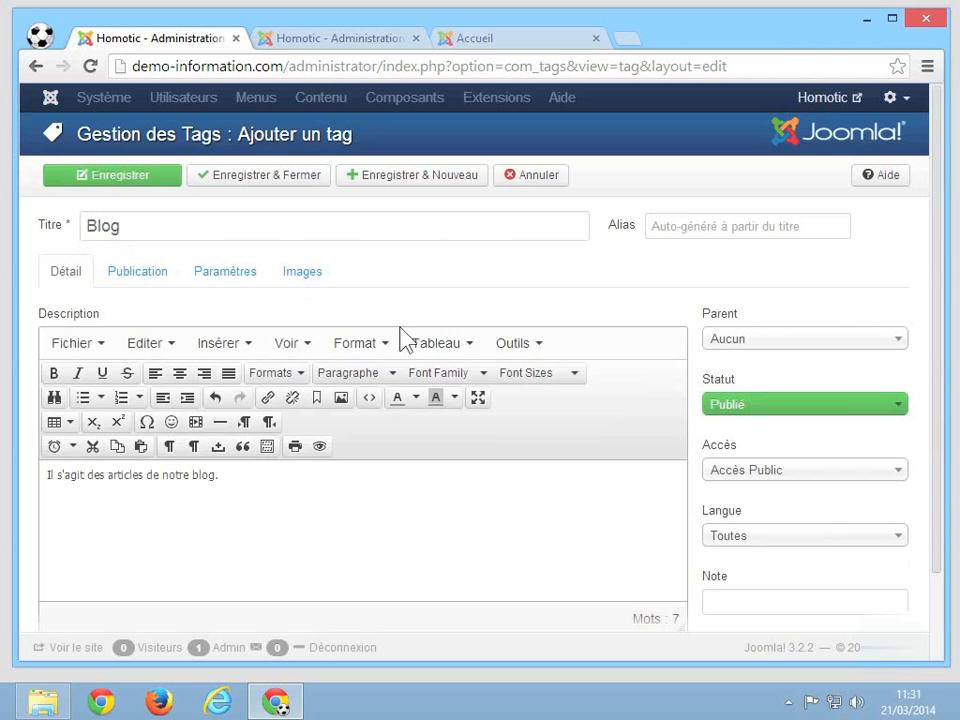
Examine the tag's publication metadata fields and its available layout types without changing them.
{"action": "left_click", "coordinate": [127, 281]}
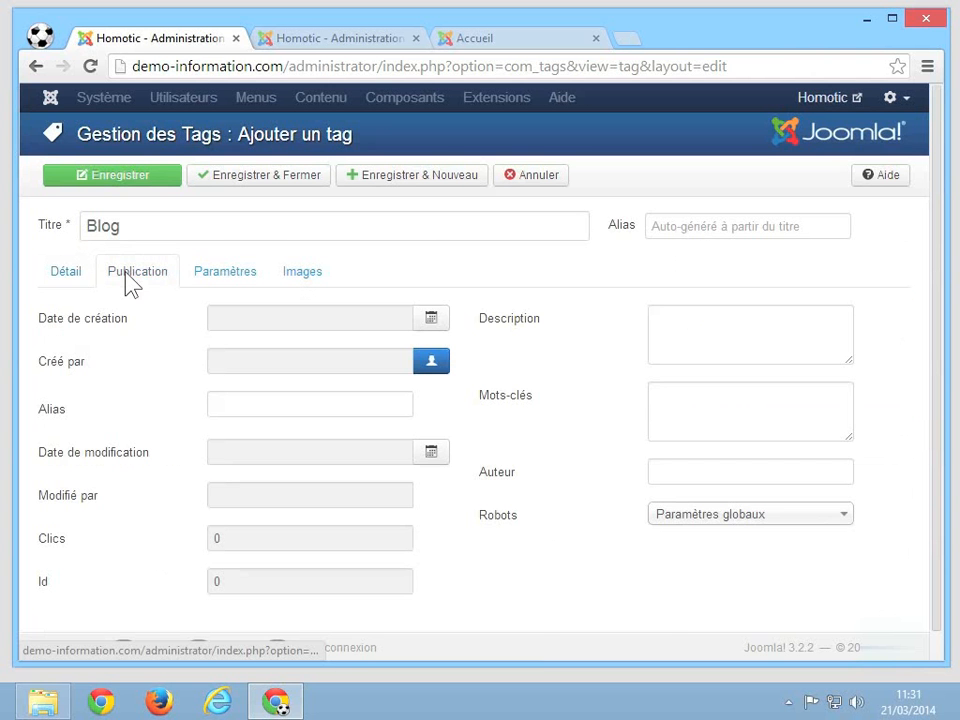
{"action": "left_click", "coordinate": [689, 466]}
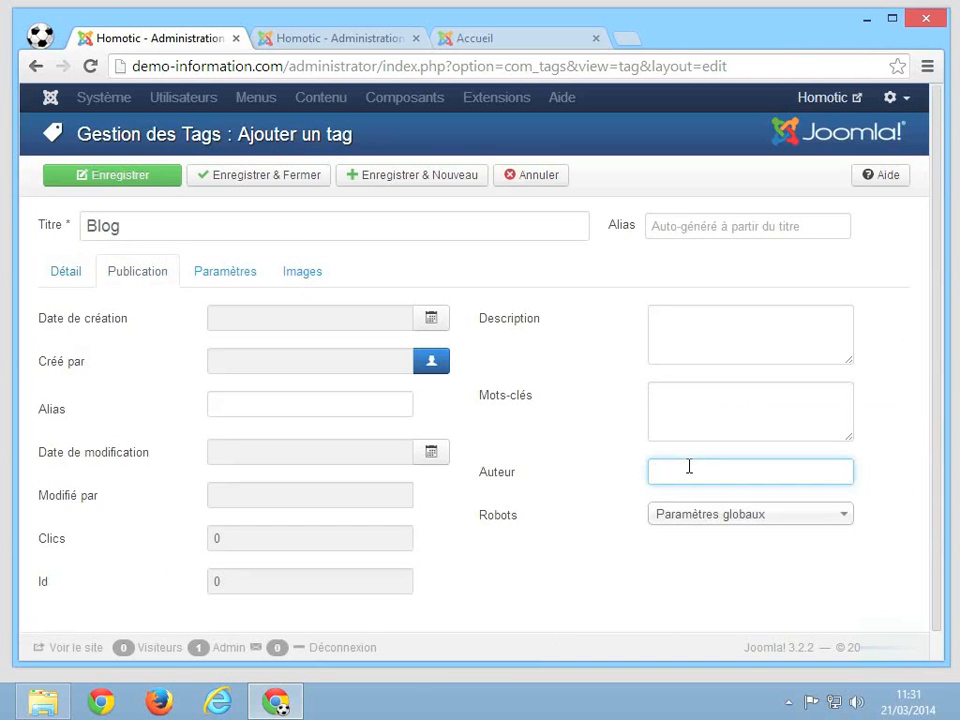
{"action": "left_click", "coordinate": [696, 326]}
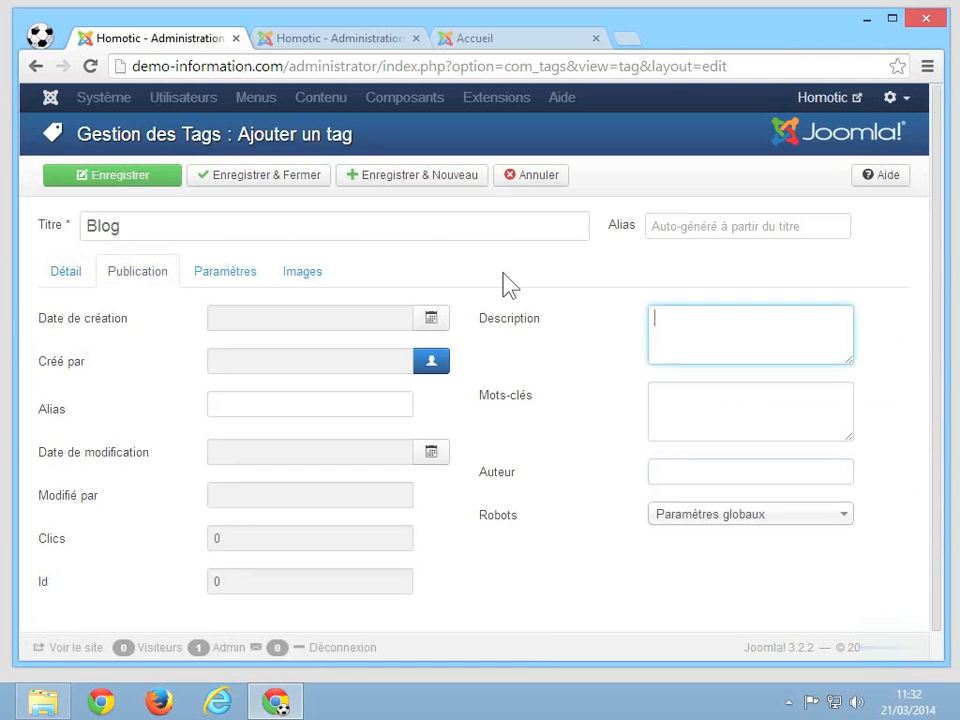
{"action": "left_click", "coordinate": [230, 283]}
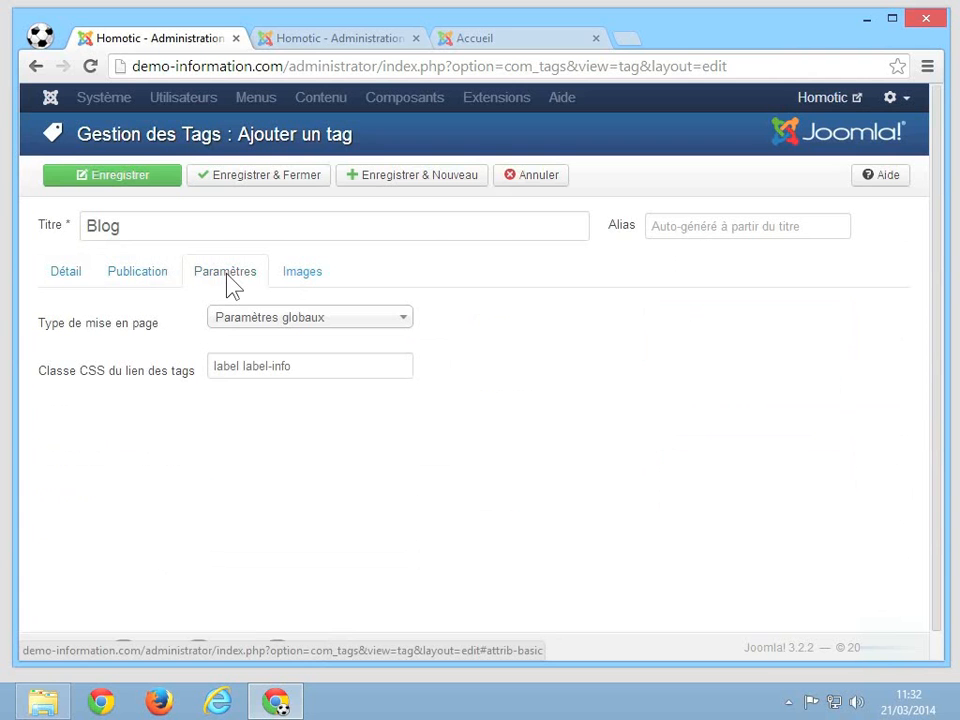
{"action": "left_click", "coordinate": [285, 320]}
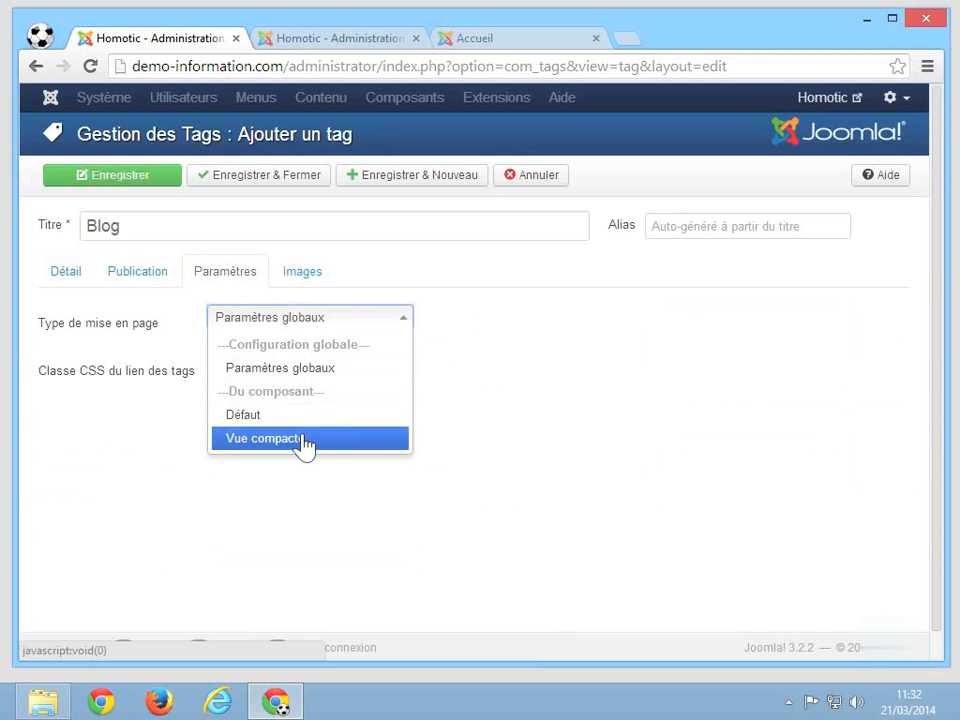
{"action": "left_click", "coordinate": [490, 404]}
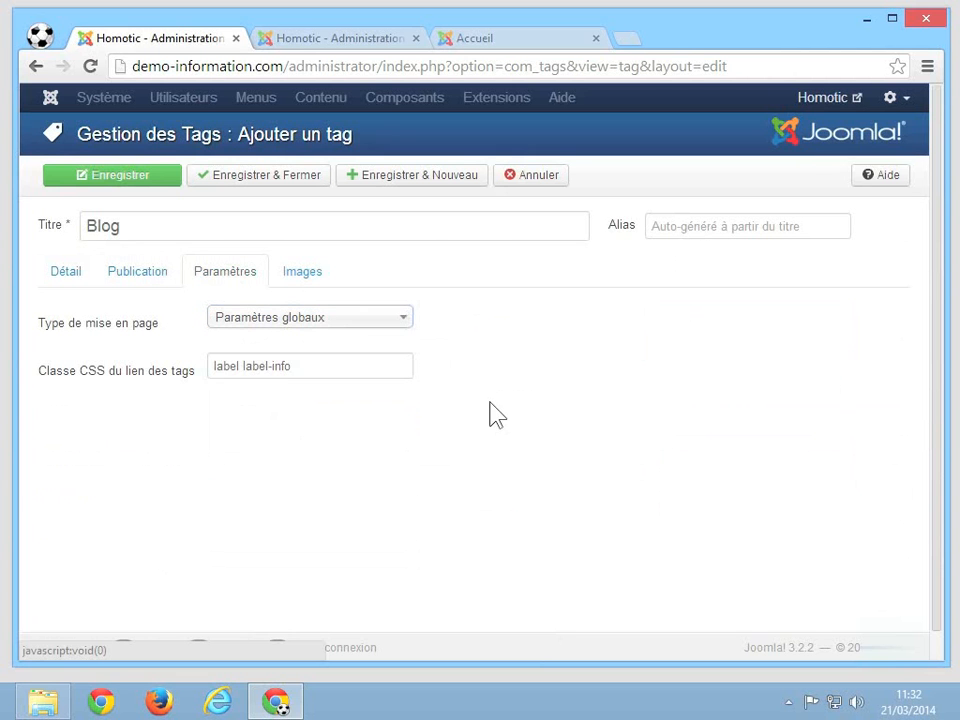
Check the tag's image settings, and save and close the Blog tag.
{"action": "left_click", "coordinate": [309, 278]}
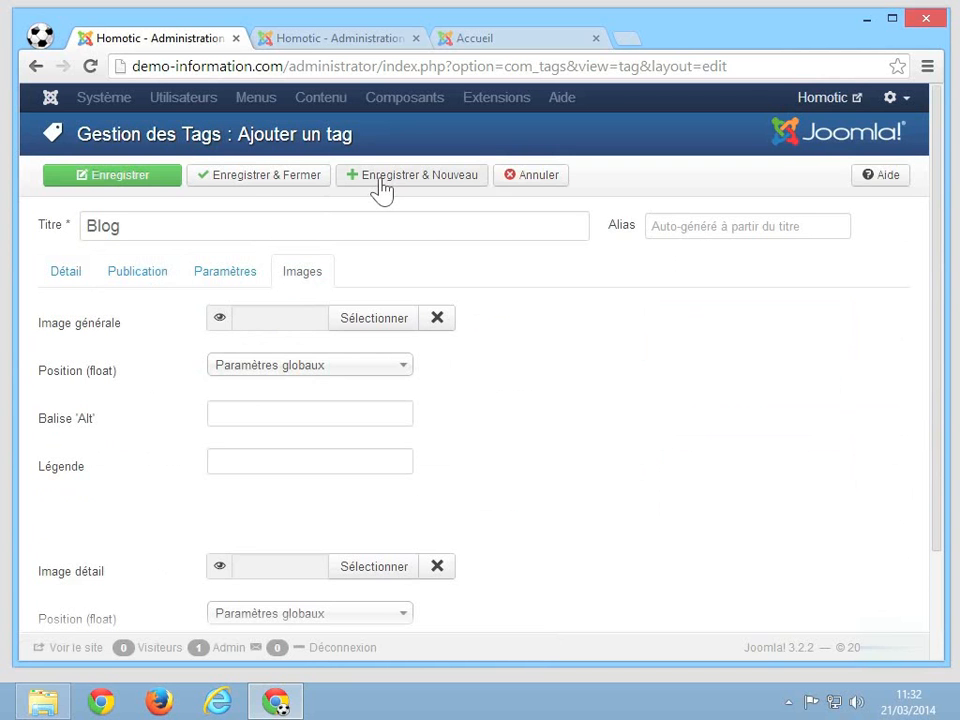
{"action": "left_click", "coordinate": [262, 186]}
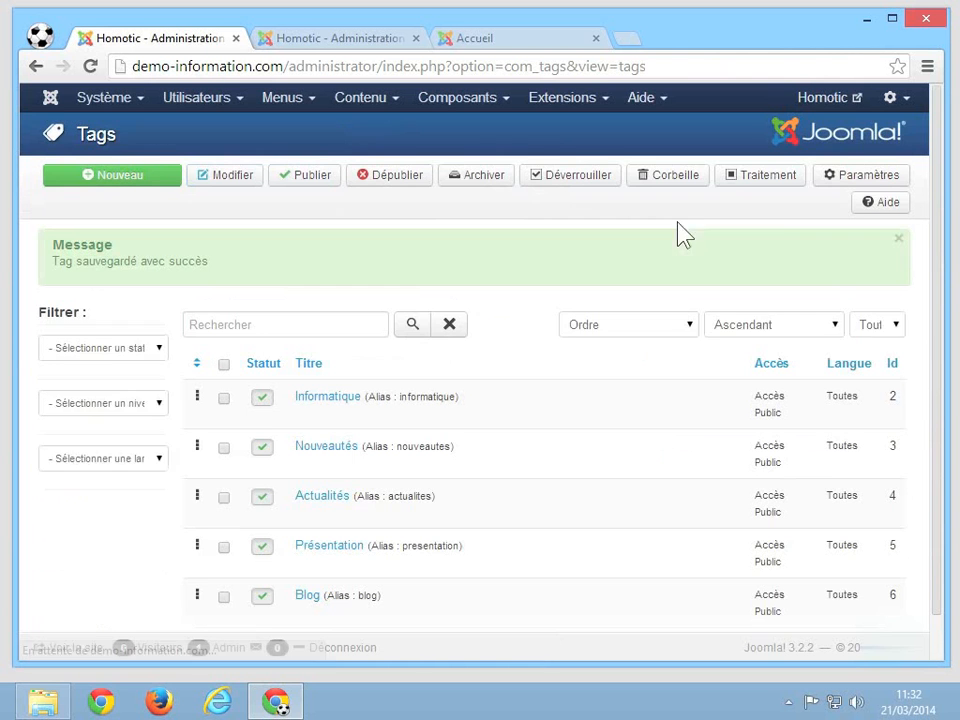
{"action": "scroll", "coordinate": [497, 485], "scroll_direction": "down", "scroll_amount": 1}
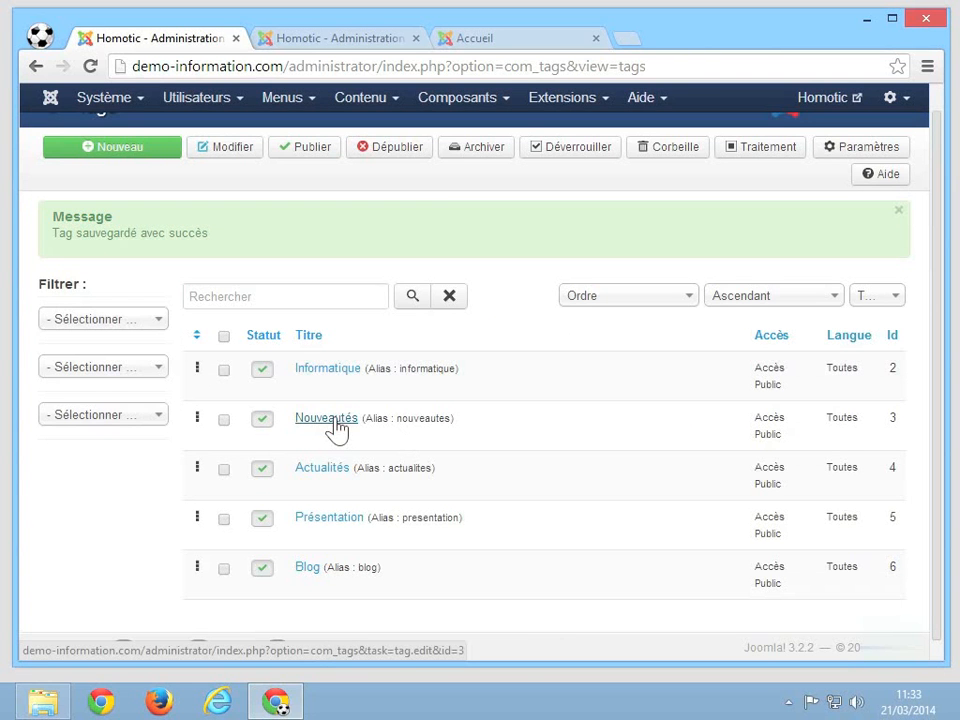
Open the article manager and clear the Partenaires category filter from the article list.
{"action": "left_click", "coordinate": [388, 101]}
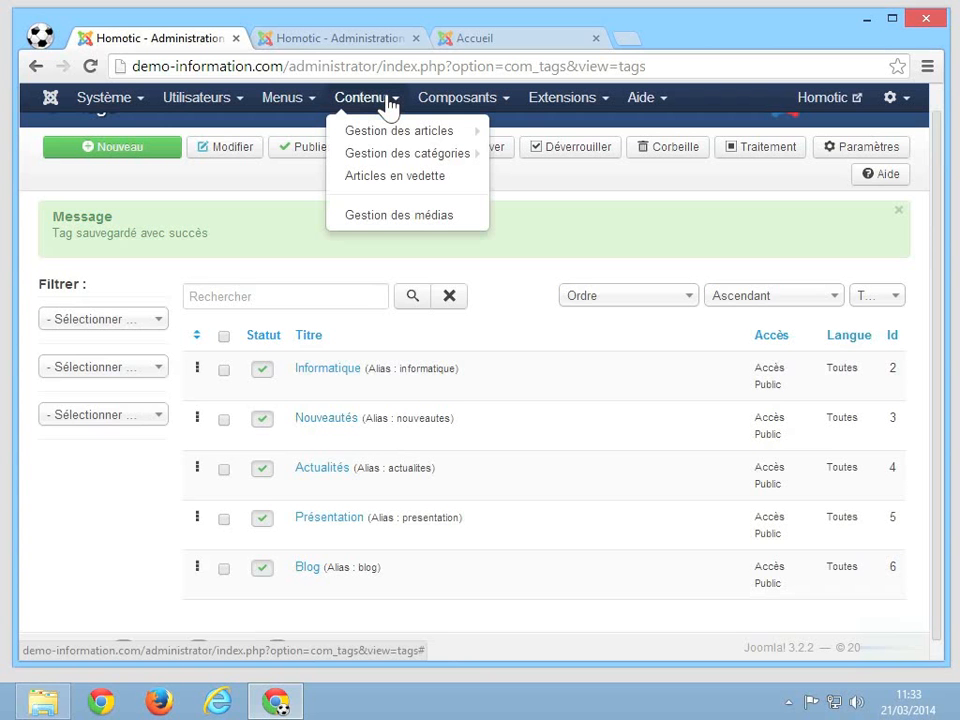
{"action": "mouse_move", "coordinate": [389, 137]}
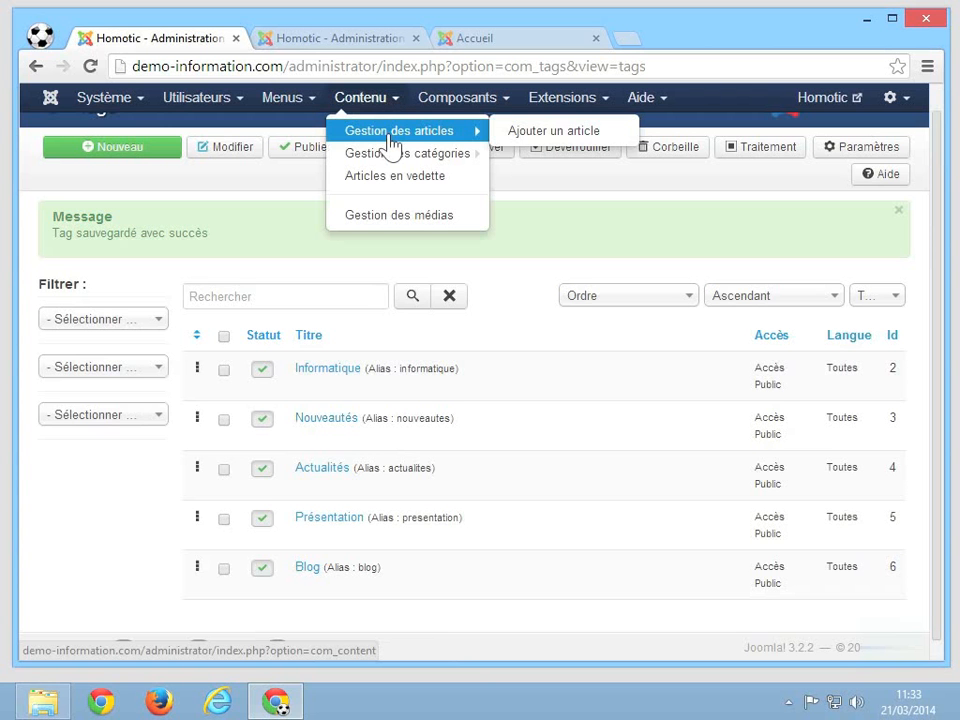
{"action": "left_click", "coordinate": [389, 140]}
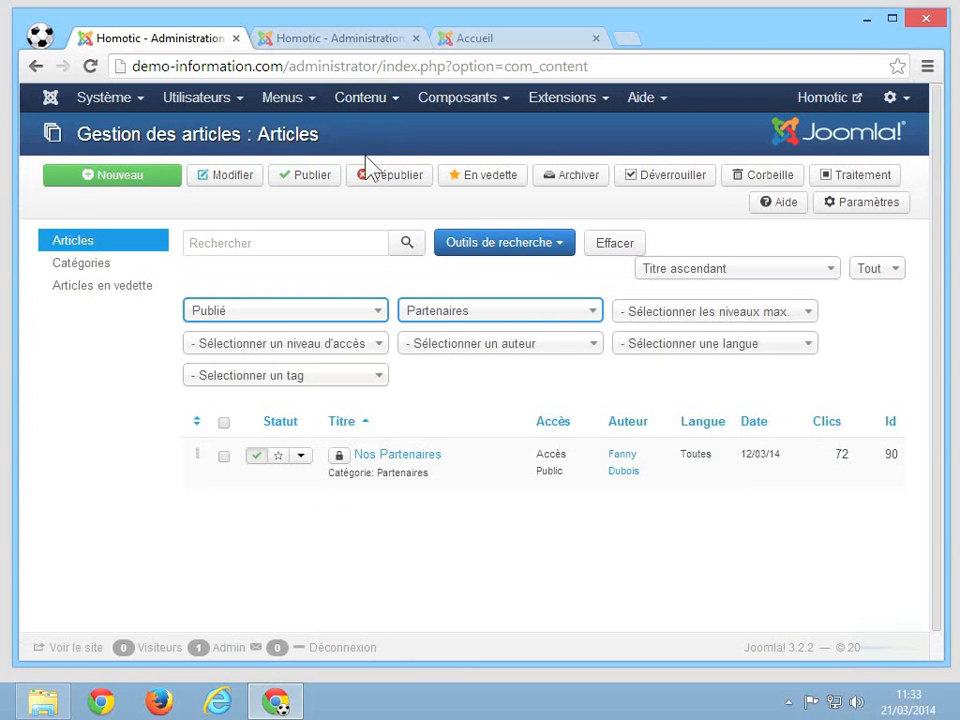
{"action": "left_click", "coordinate": [460, 316]}
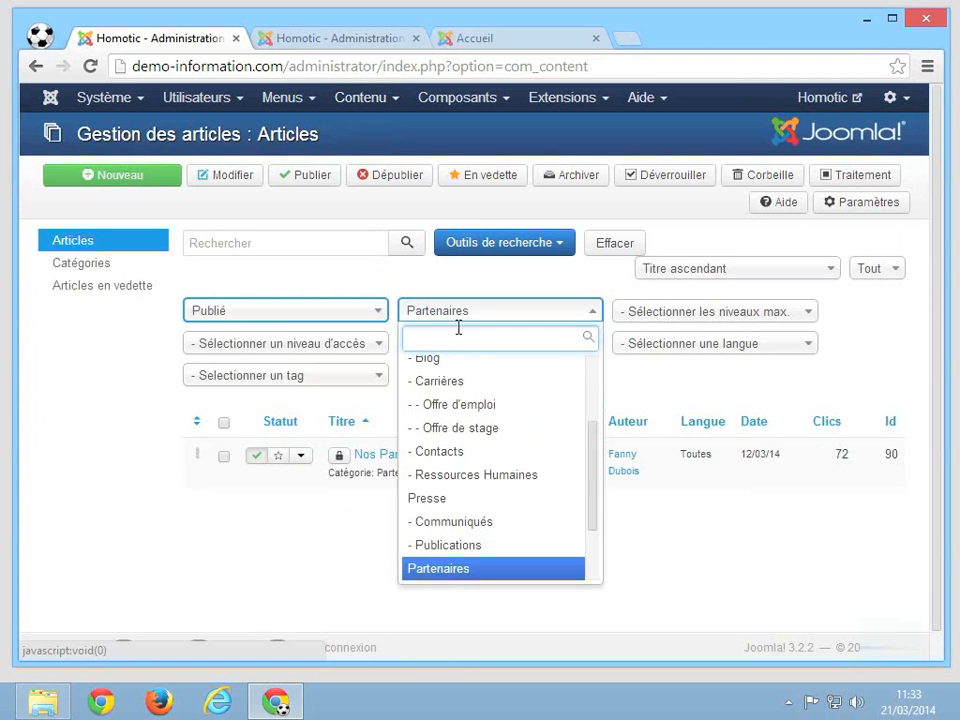
{"action": "scroll", "coordinate": [468, 457], "scroll_direction": "up", "scroll_amount": 3}
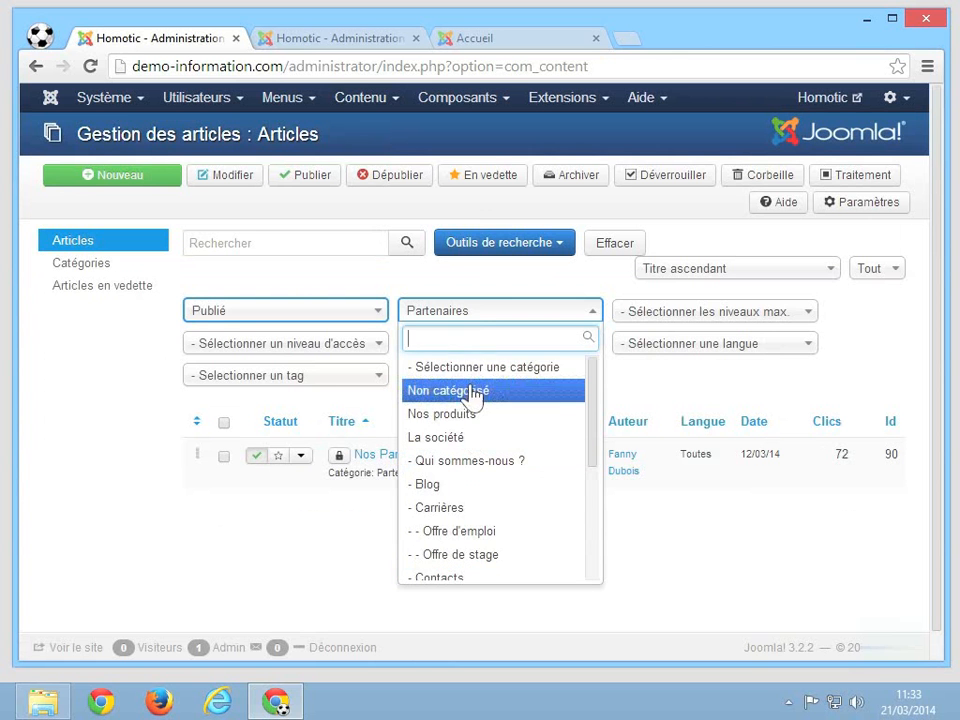
{"action": "left_click", "coordinate": [413, 370]}
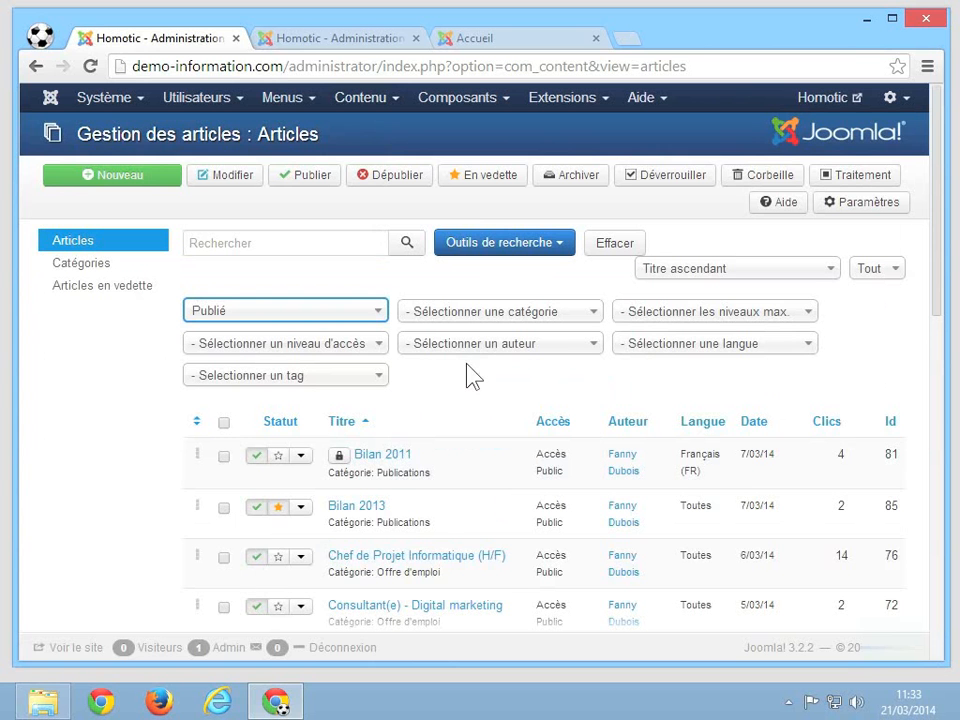
Open the "Bilan 2011" article for editing and remove its tags Informatique, Actualités and Présentation.
{"action": "left_click", "coordinate": [382, 456]}
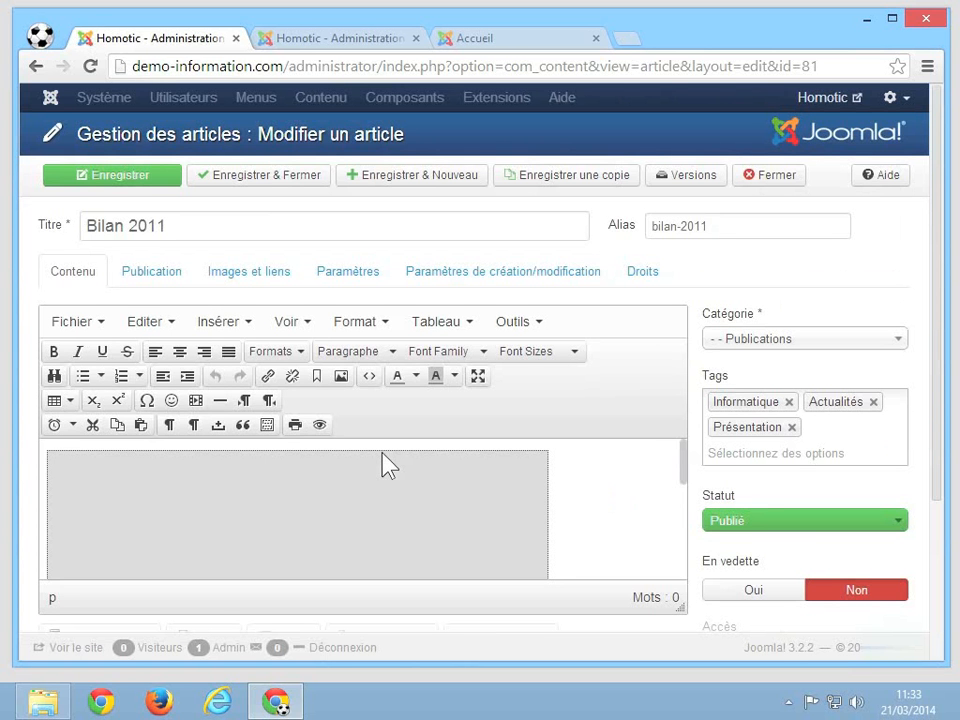
{"action": "left_click", "coordinate": [788, 401]}
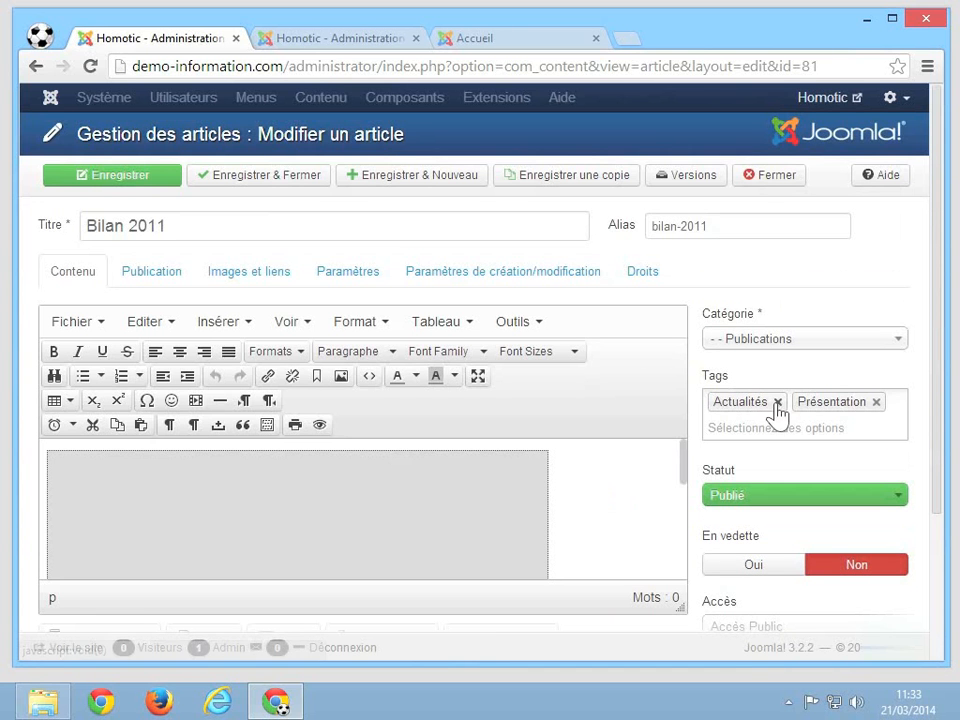
{"action": "left_click", "coordinate": [777, 402]}
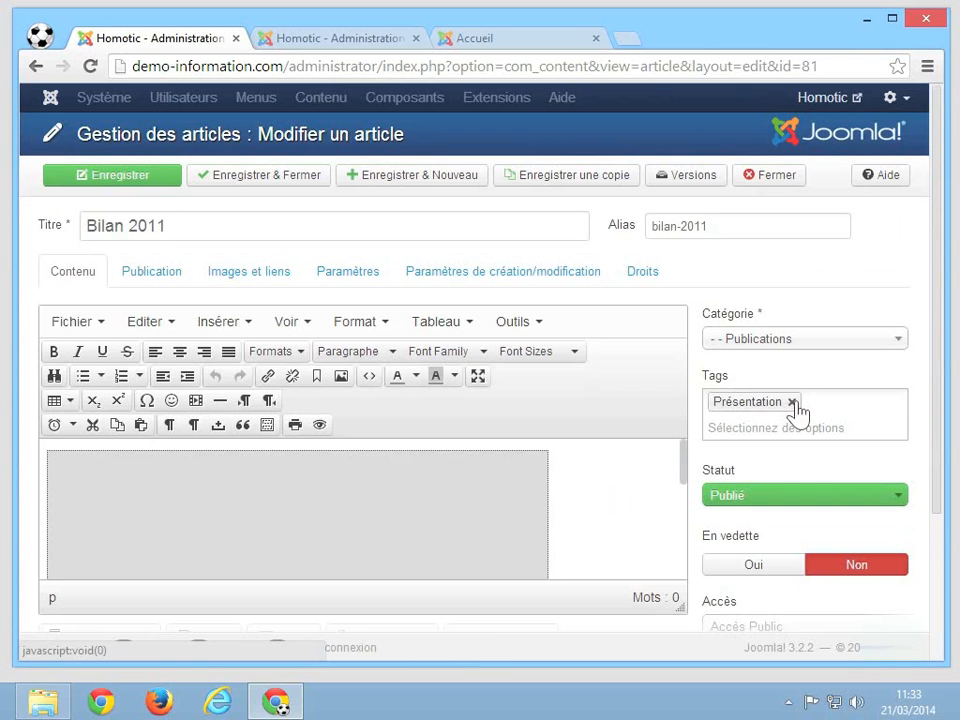
{"action": "left_click", "coordinate": [792, 402]}
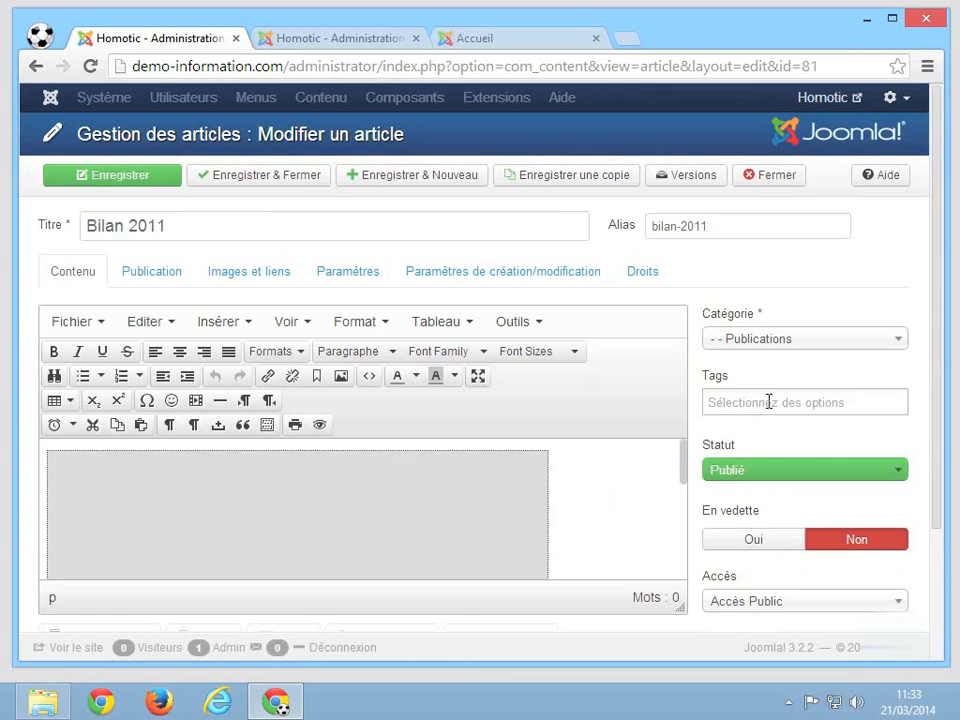
Assign the existing tags Informatique and Actualités to the "Bilan 2011" article.
{"action": "left_click", "coordinate": [724, 400]}
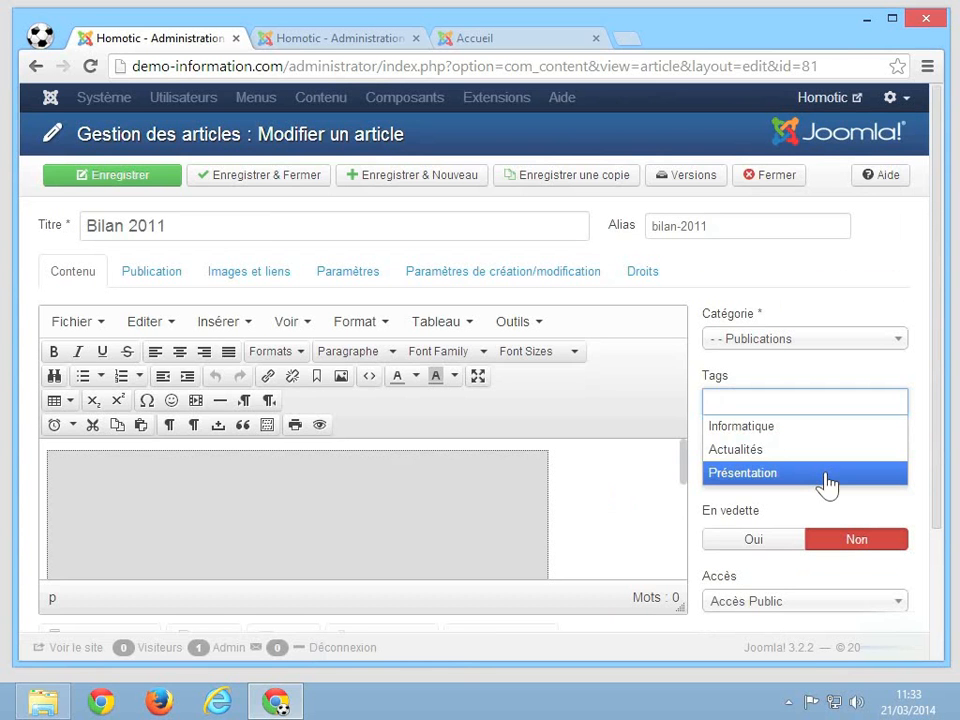
{"action": "type", "text": "i"}
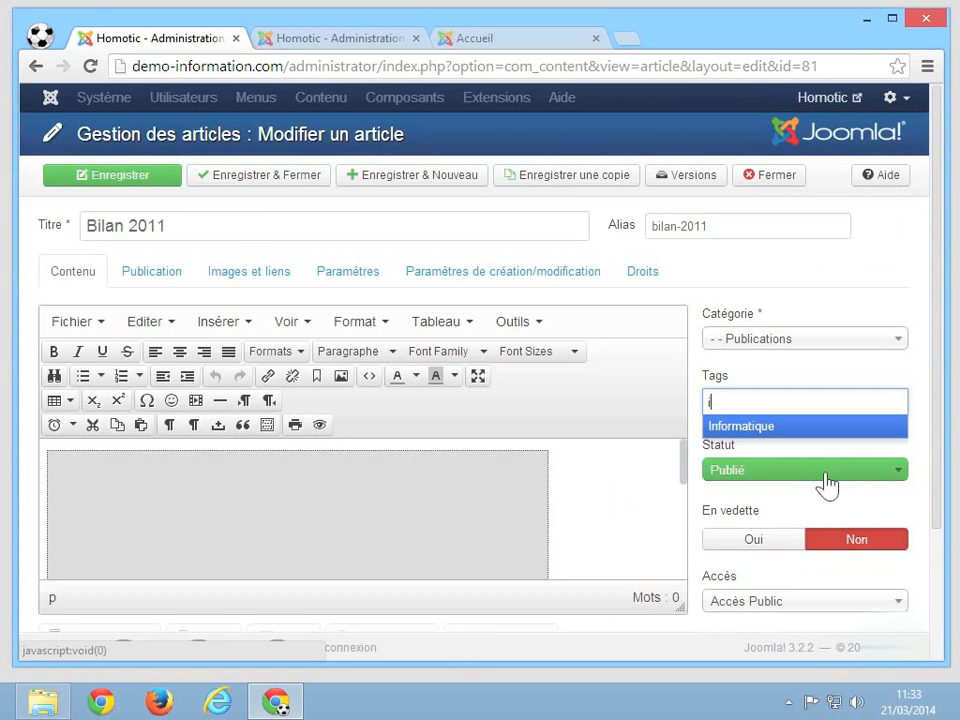
{"action": "left_click", "coordinate": [748, 430]}
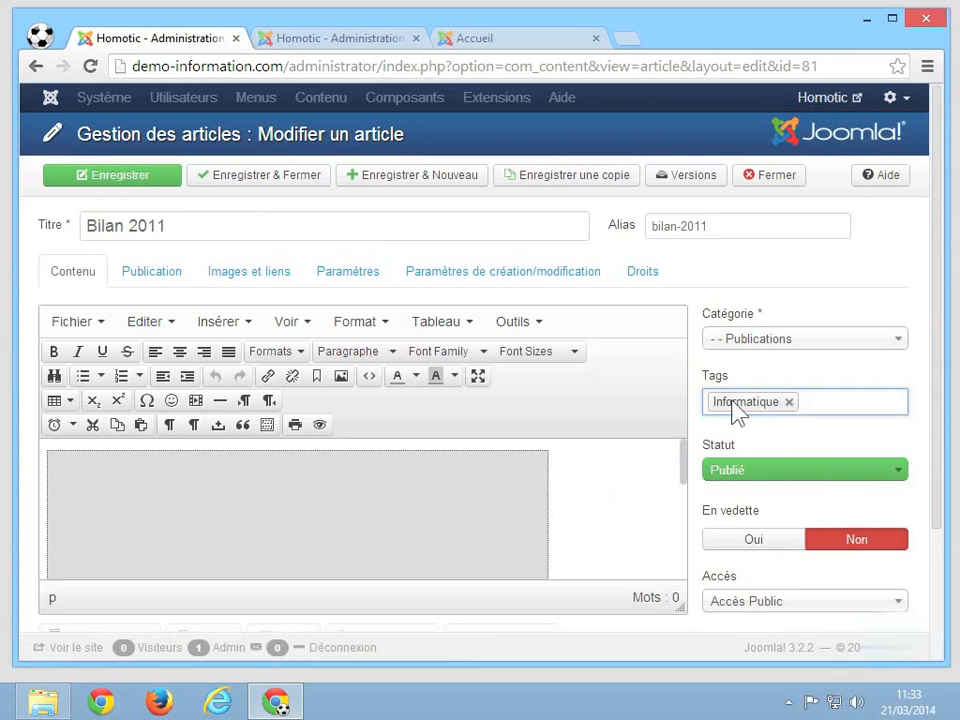
{"action": "left_click", "coordinate": [835, 401]}
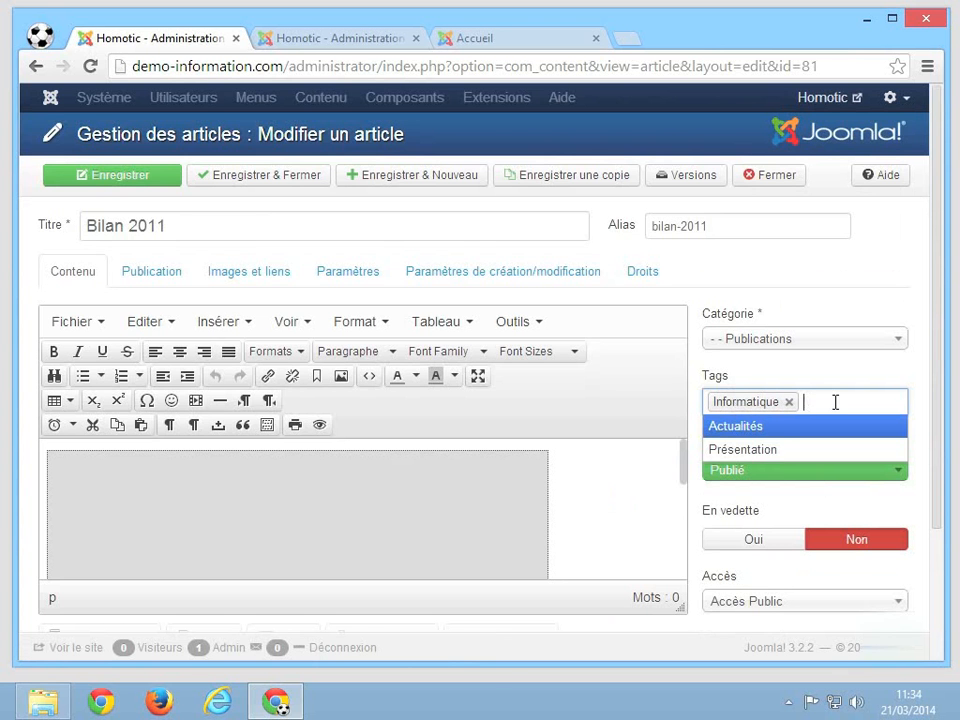
{"action": "left_click", "coordinate": [763, 427]}
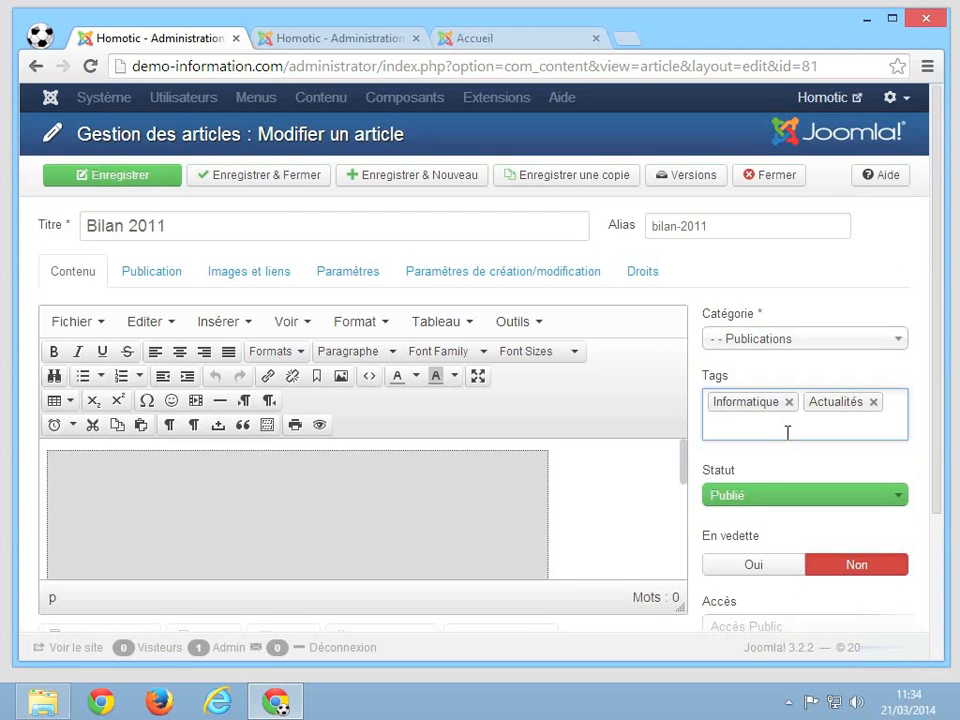
Create a new tag "Bilan" directly in the article's tag field and save the "Bilan 2011" article.
{"action": "left_click", "coordinate": [787, 432]}
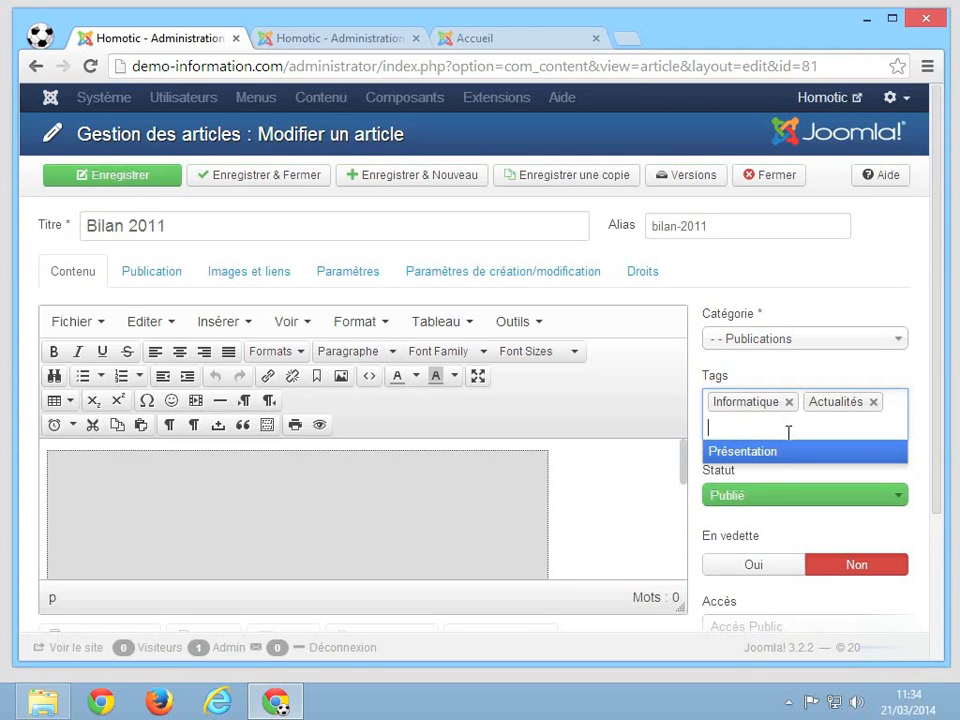
{"action": "type", "text": "B"}
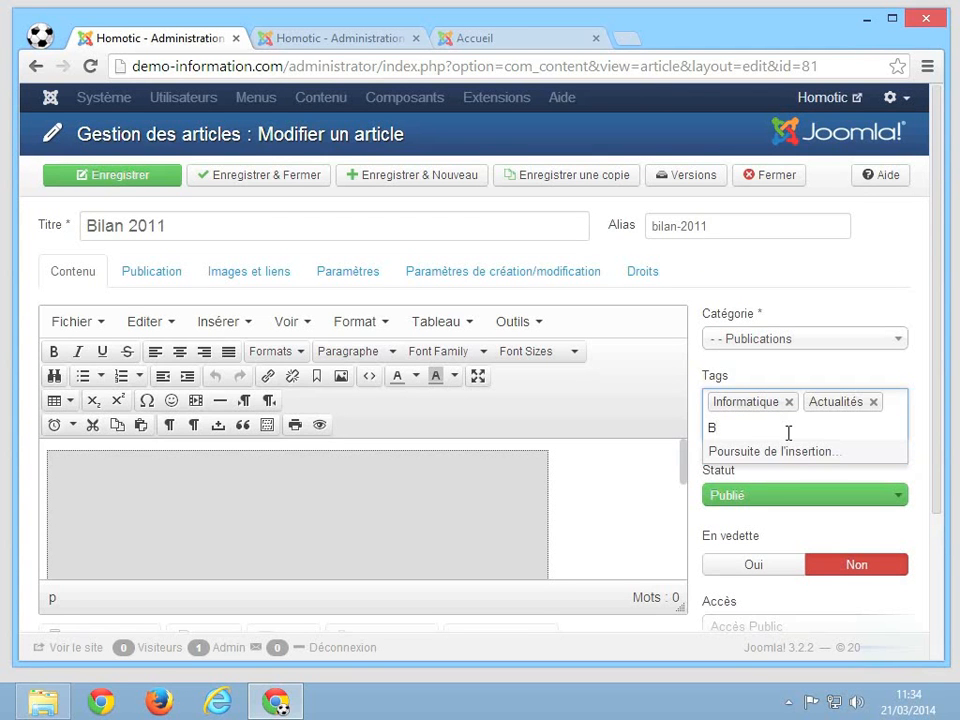
{"action": "type", "text": "ilan"}
{"action": "key", "text": "Return"}
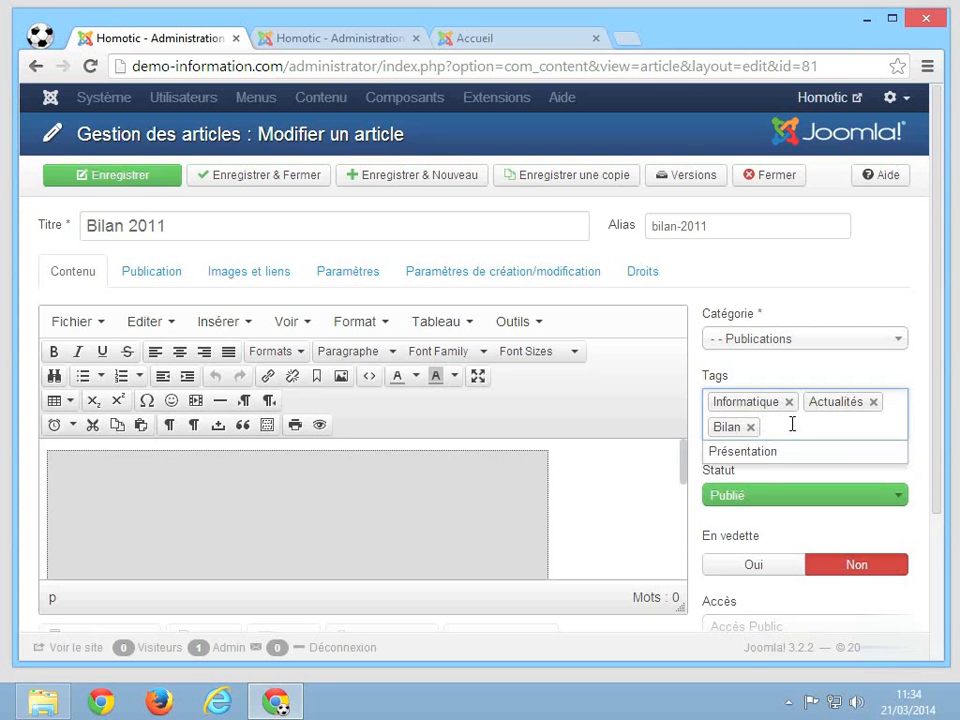
{"action": "left_click", "coordinate": [155, 178]}
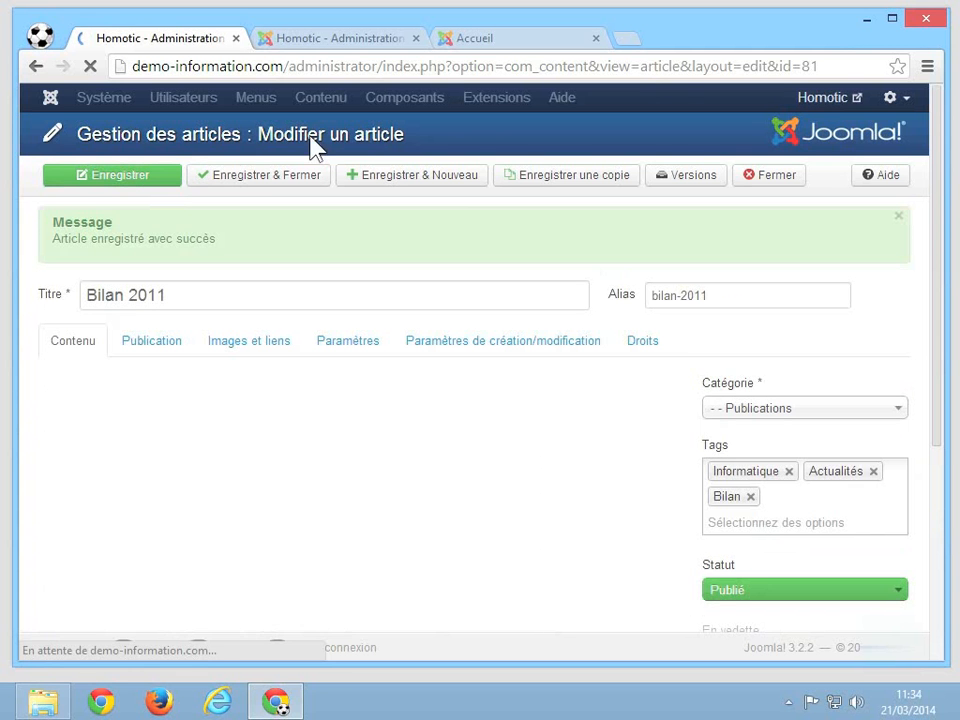
Save and close the article, and open the Tags component to view the list of tags.
{"action": "left_click", "coordinate": [262, 180]}
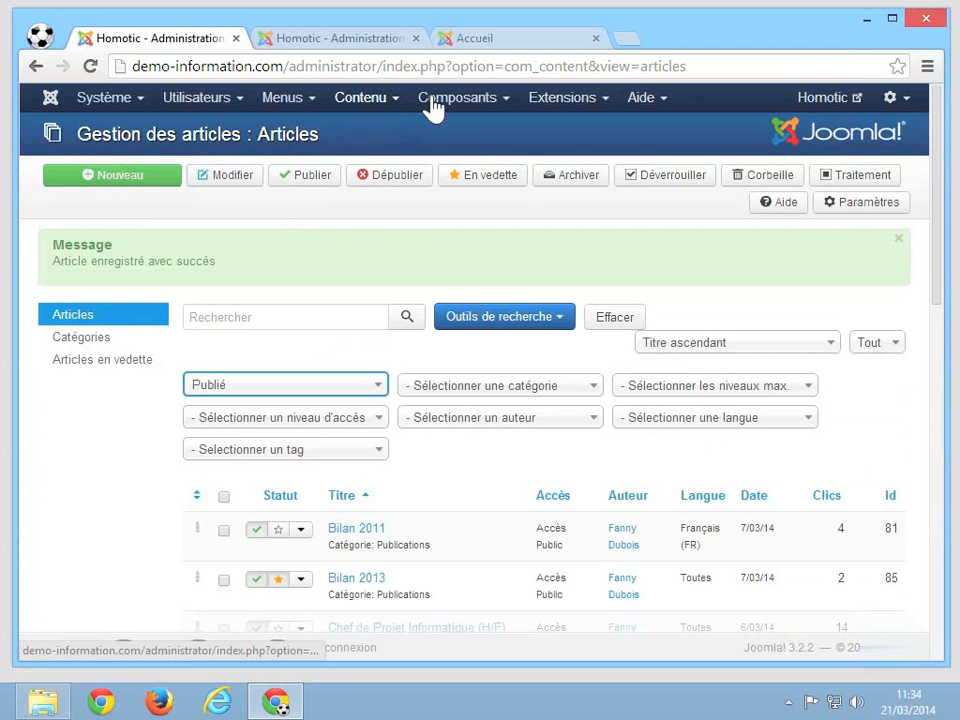
{"action": "left_click", "coordinate": [468, 99]}
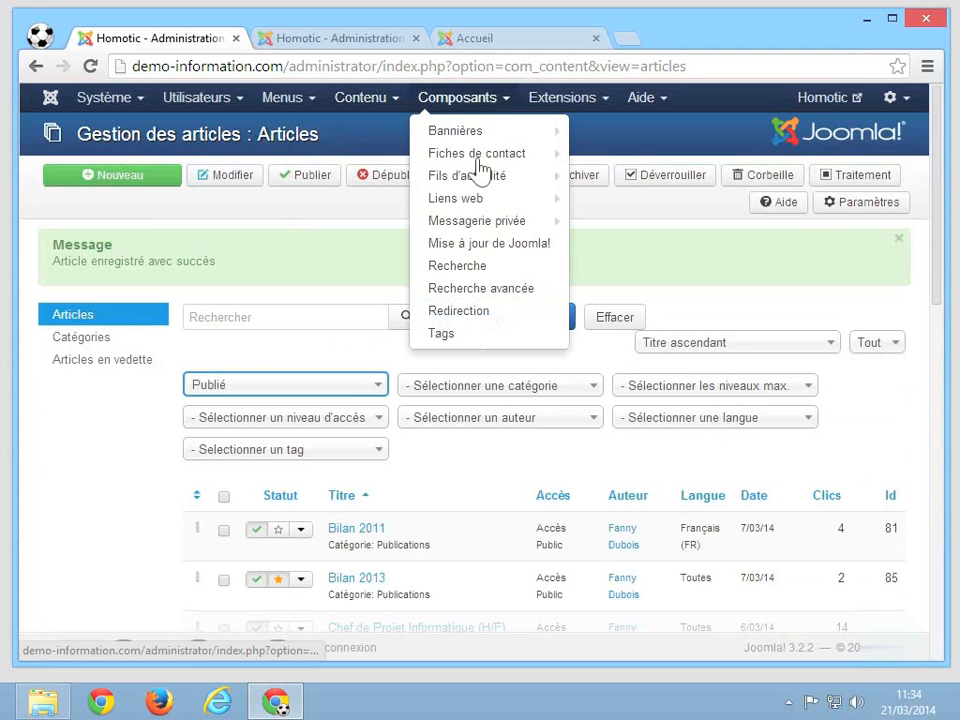
{"action": "left_click", "coordinate": [466, 333]}
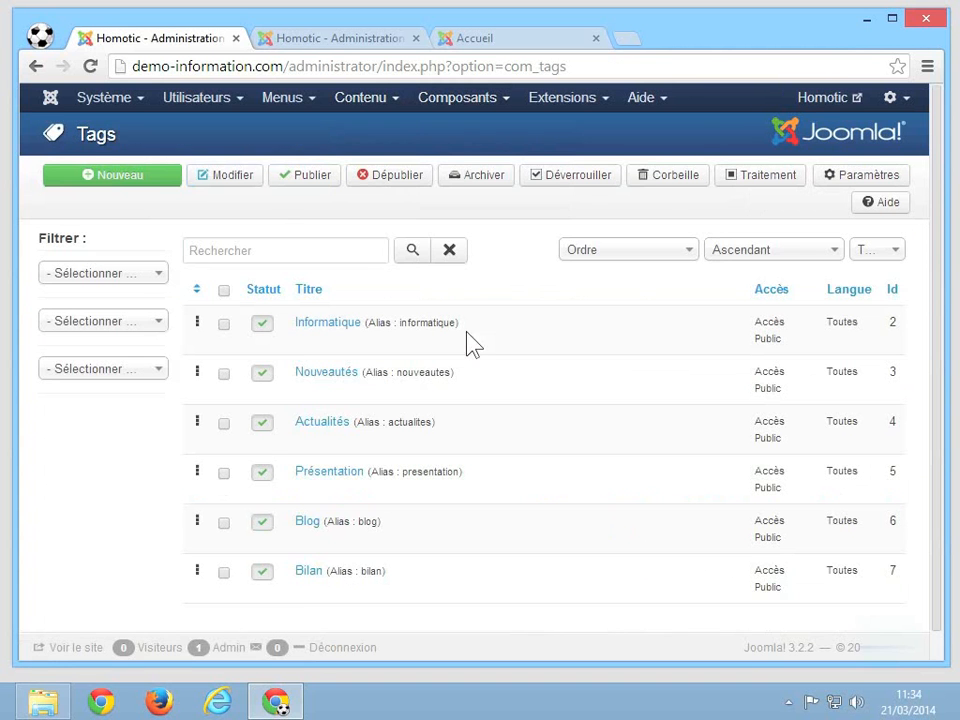